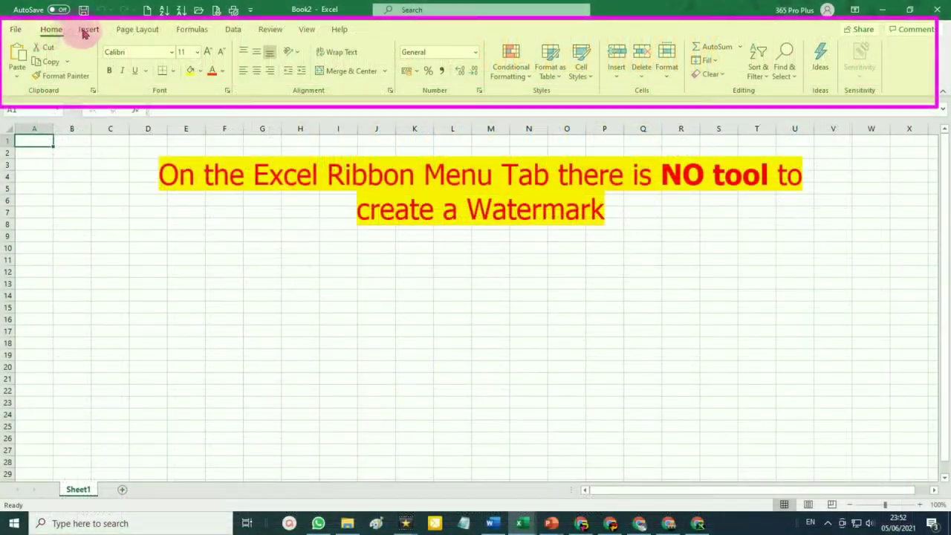
# Step: Browse the Insert, Page Layout, Formulas, Data and Review tabs to confirm there is no watermark tool
pyautogui.click(87, 31)
pyautogui.click(130, 31)
pyautogui.click(191, 30)
pyautogui.click(235, 32)
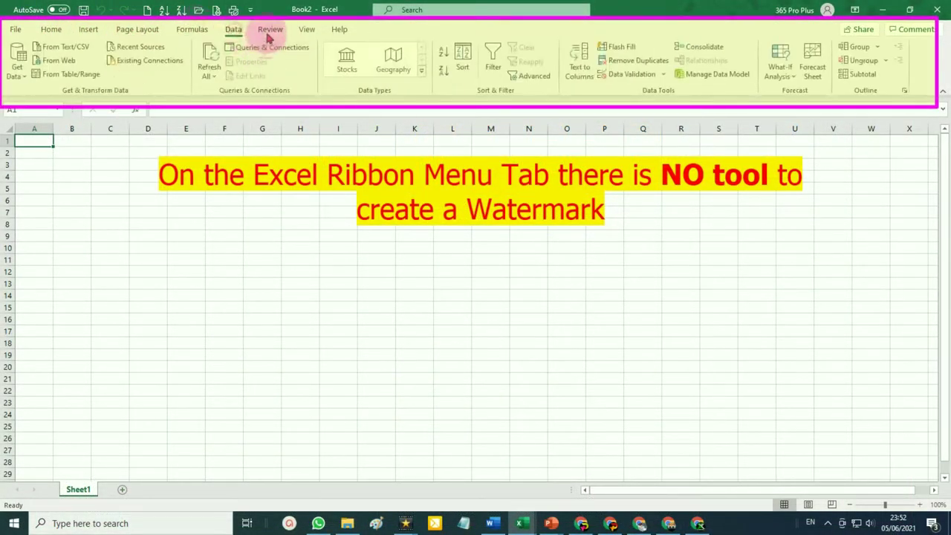
pyautogui.click(269, 30)
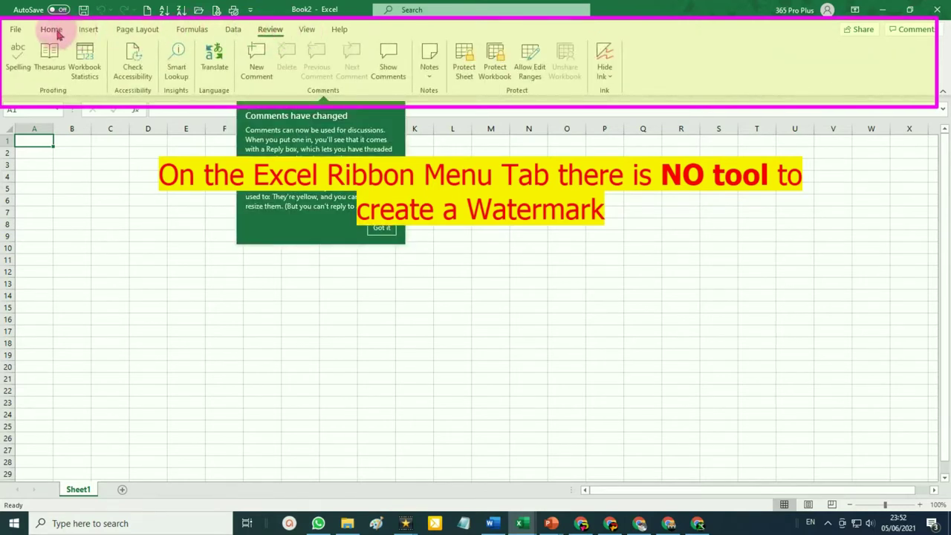
# Step: Switch to Book1 with the student list and open the Insert Pictures source choices
pyautogui.click(523, 479)
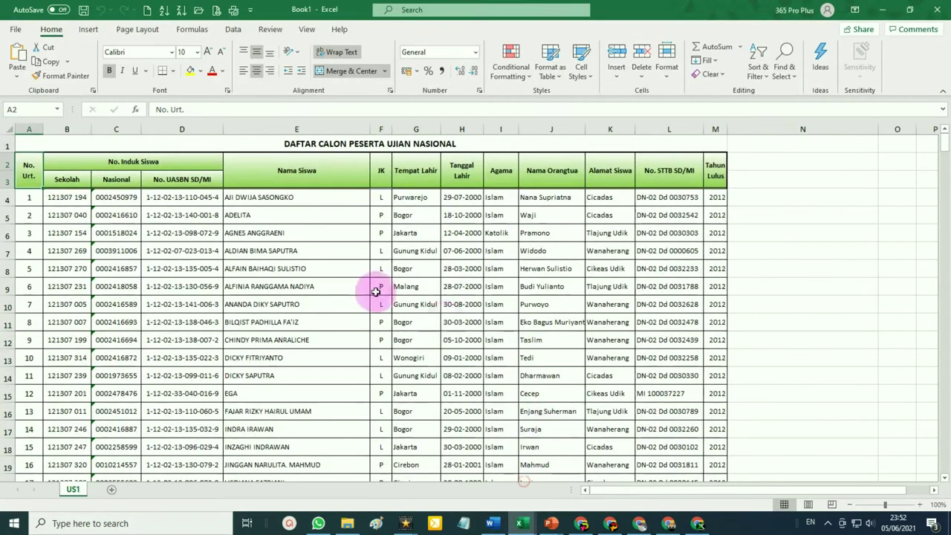
pyautogui.scroll(-1, 379, 282)
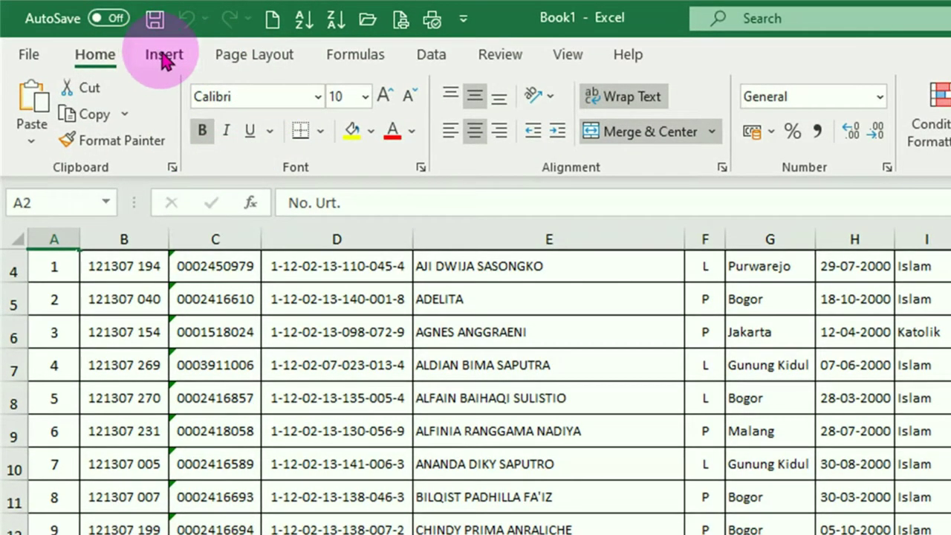
pyautogui.click(164, 61)
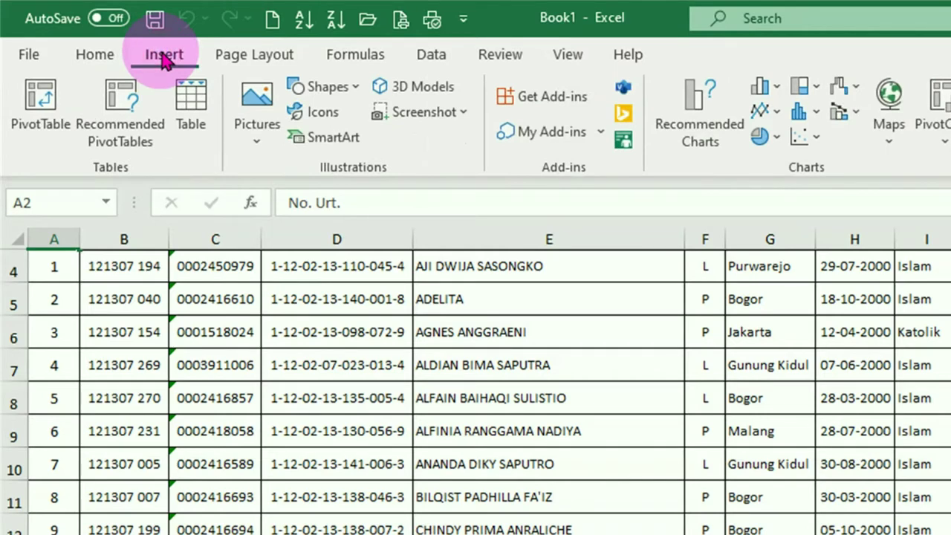
pyautogui.click(255, 121)
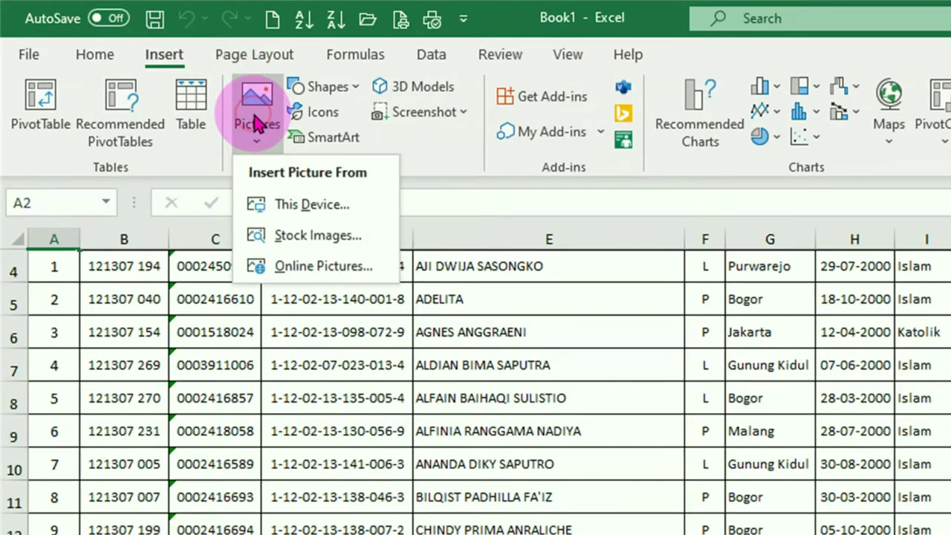
# Step: Insert the LOGO EXCEL 3 image from the LOGO folder on this device
pyautogui.click(314, 209)
pyautogui.doubleClick(669, 214)
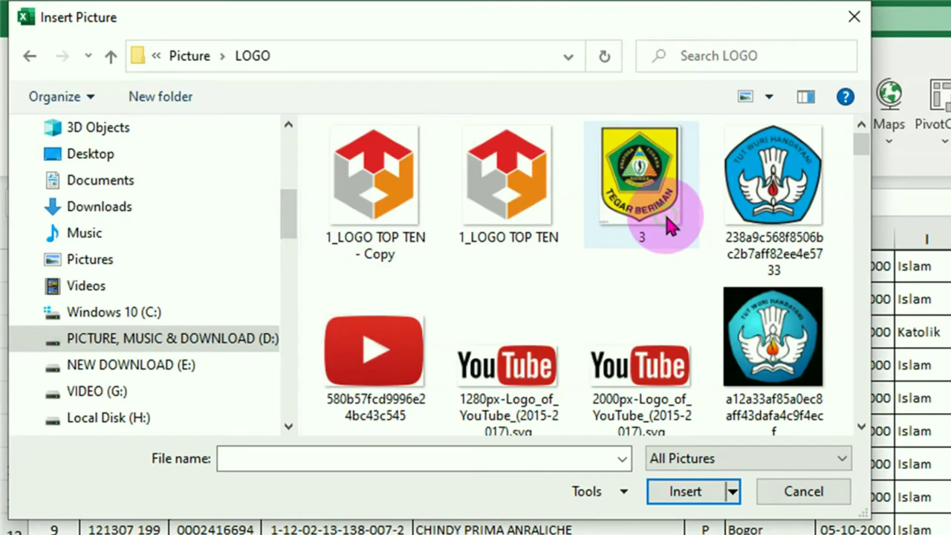
pyautogui.scroll(-5, 669, 223)
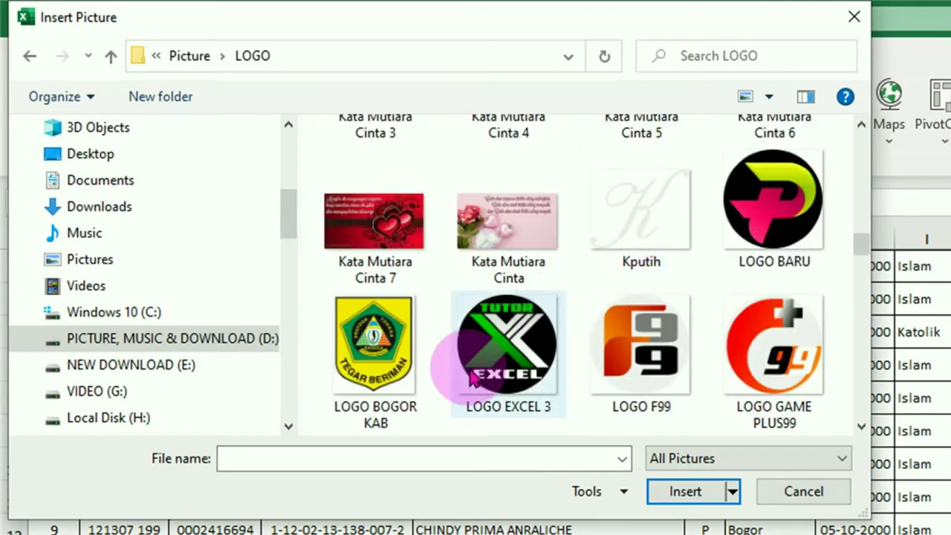
pyautogui.click(499, 343)
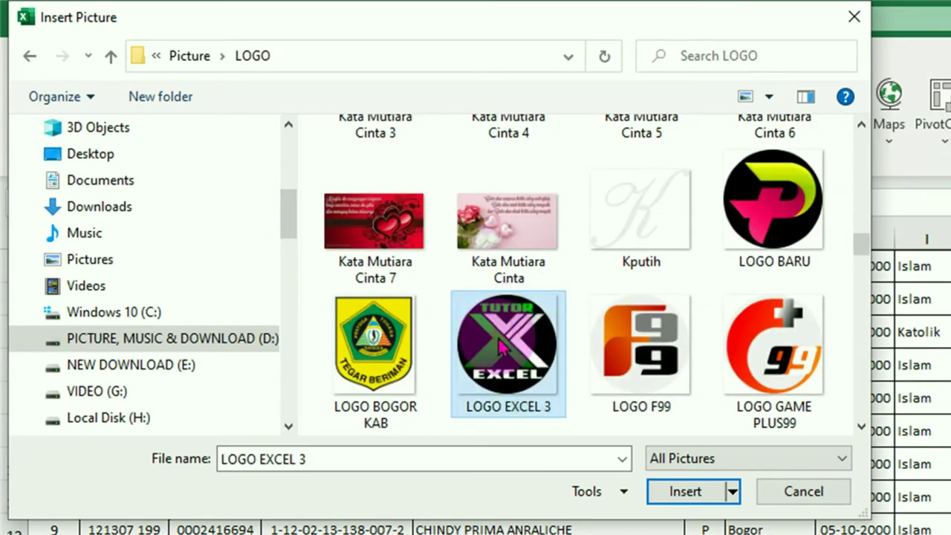
pyautogui.click(687, 492)
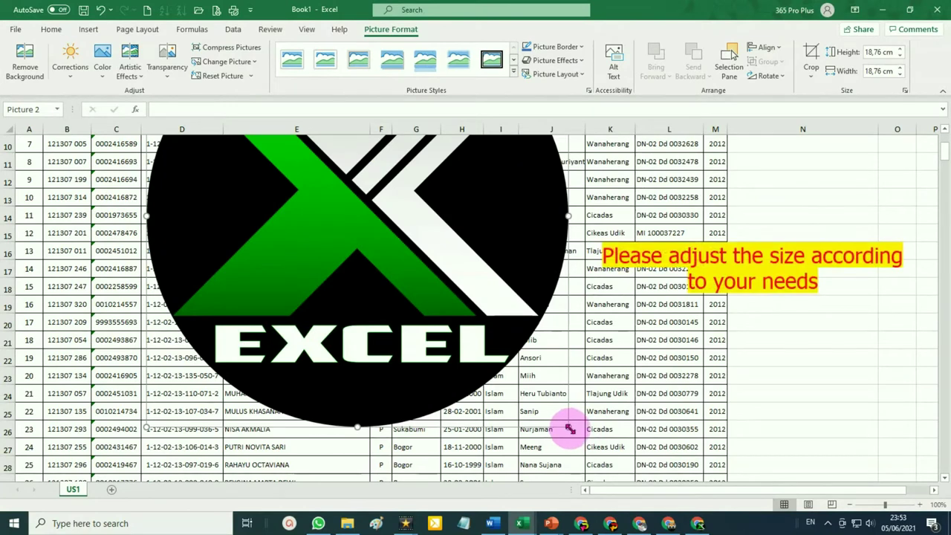
# Step: Resize the logo to 14.26 cm square and centre it over the student table
pyautogui.moveTo(569, 428); pyautogui.dragTo(467, 310)
pyautogui.scroll(2, 466, 311)
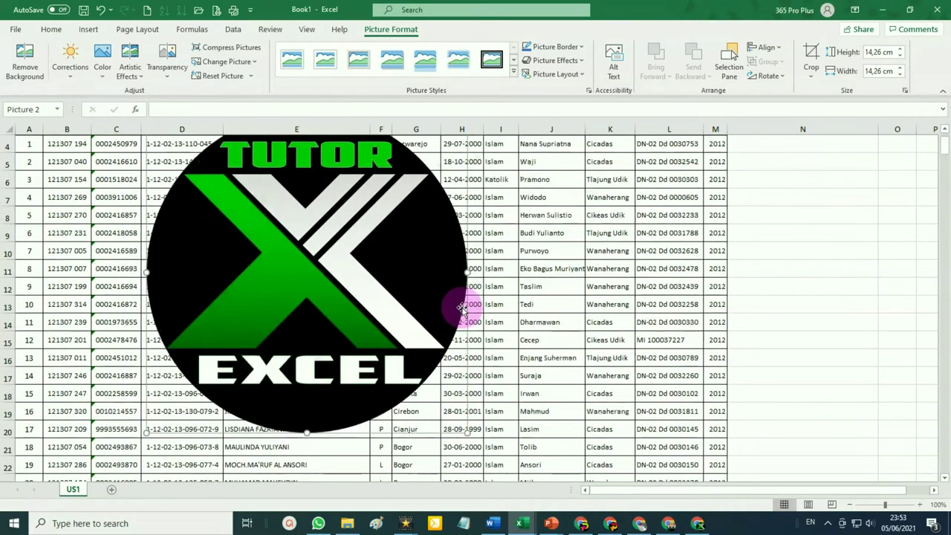
pyautogui.moveTo(459, 307); pyautogui.dragTo(403, 288)
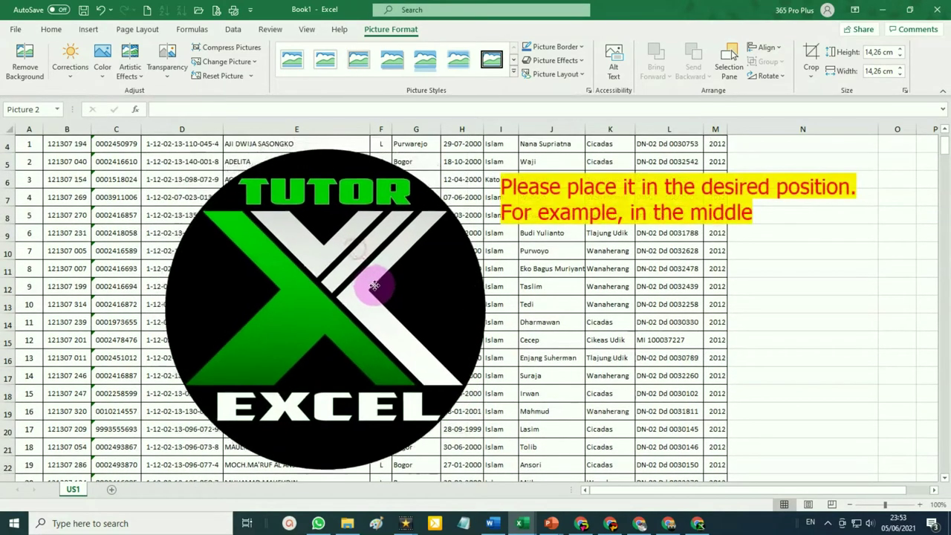
pyautogui.moveTo(403, 289); pyautogui.dragTo(406, 287)
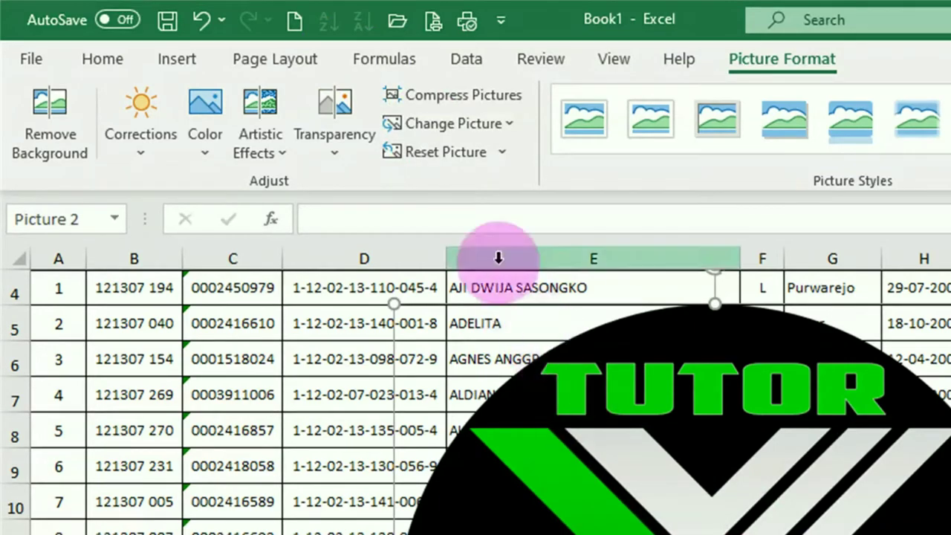
# Step: Apply the Transparency: 80% preset to the logo picture
pyautogui.click(336, 119)
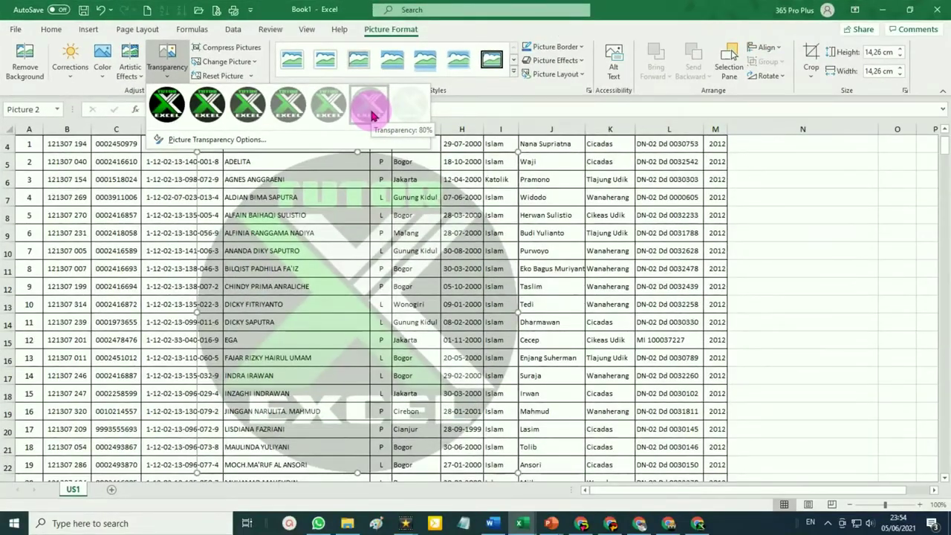
pyautogui.click(371, 114)
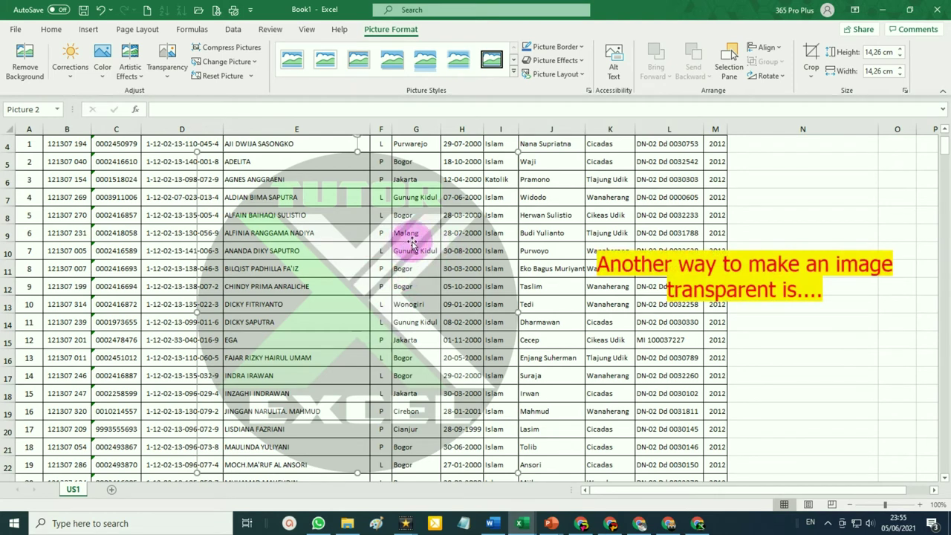
# Step: Set the logo's transparency to 85% using the Format Picture transparency slider
pyautogui.rightClick(414, 236)
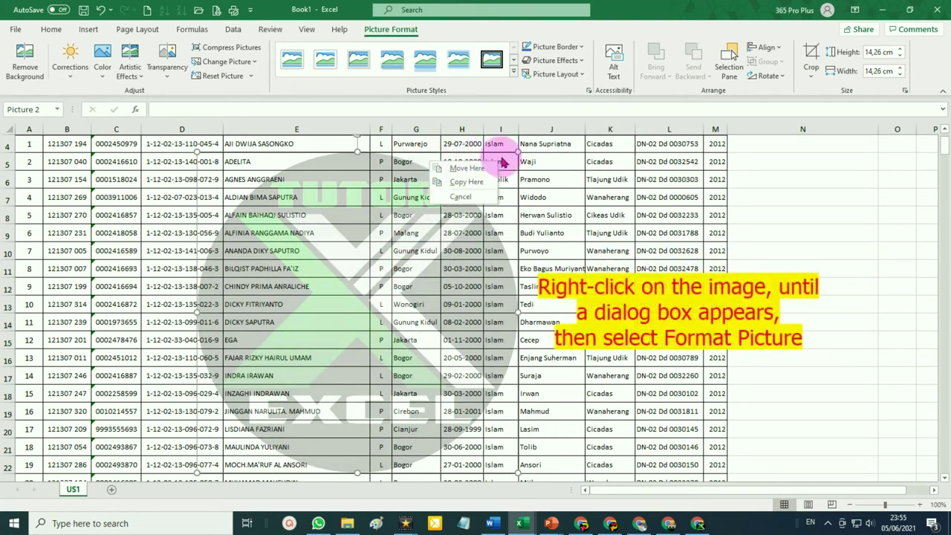
pyautogui.rightClick(510, 161)
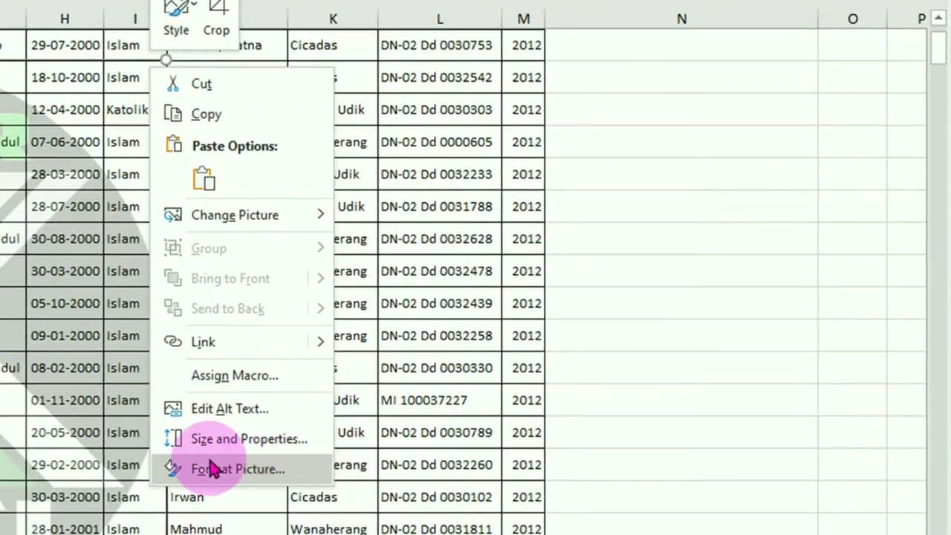
pyautogui.click(223, 470)
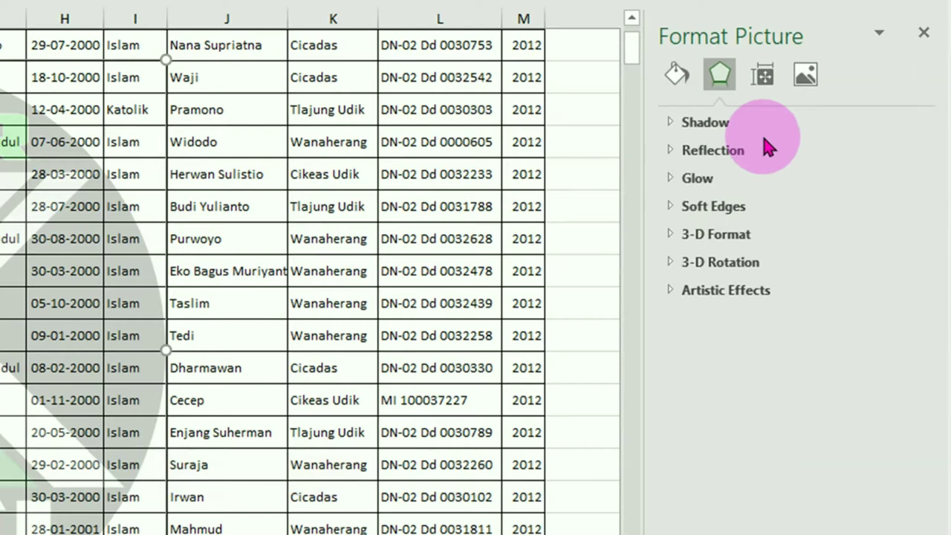
pyautogui.click(808, 77)
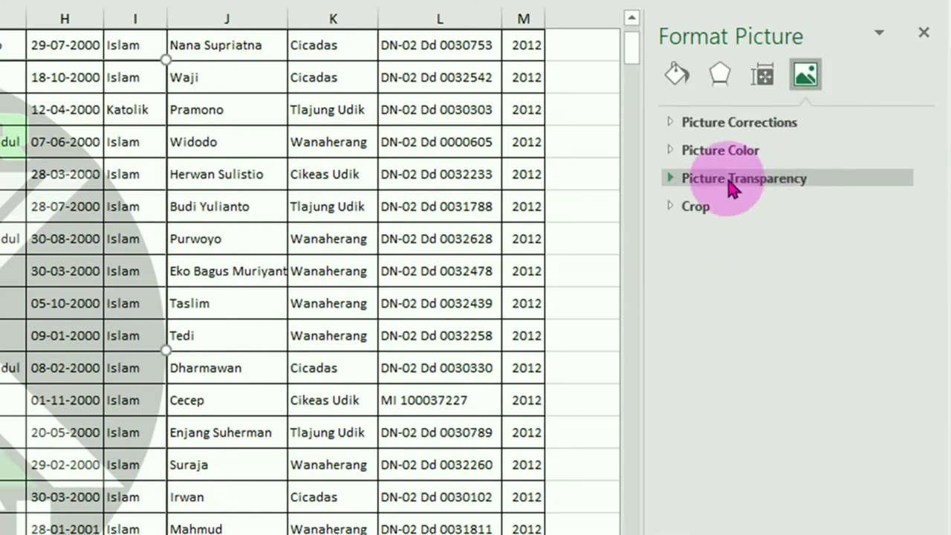
pyautogui.click(743, 178)
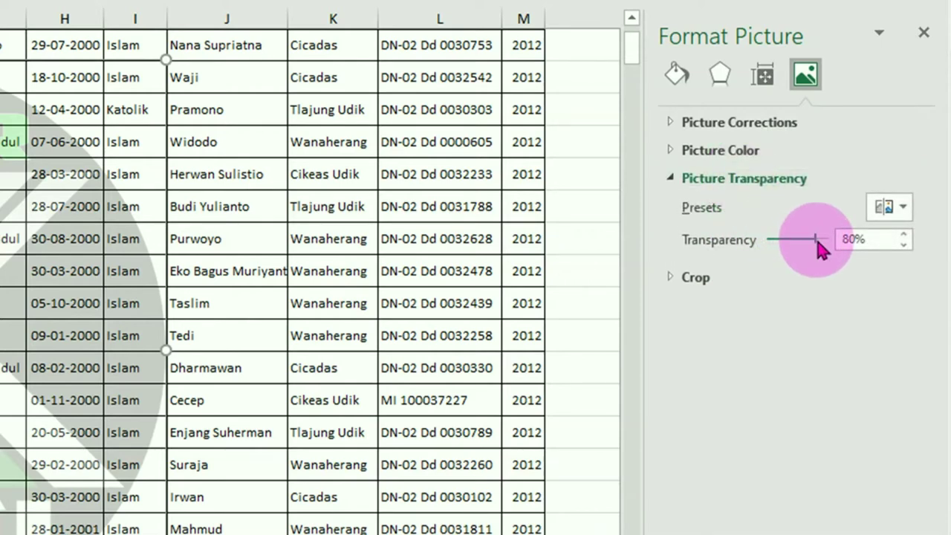
pyautogui.moveTo(817, 240)
pyautogui.mouseDown()
pyautogui.moveTo(769, 249)
pyautogui.moveTo(815, 250)
pyautogui.moveTo(829, 239)
pyautogui.moveTo(792, 269)
pyautogui.moveTo(782, 264)
pyautogui.moveTo(809, 260)
pyautogui.moveTo(818, 242)
pyautogui.mouseUp()
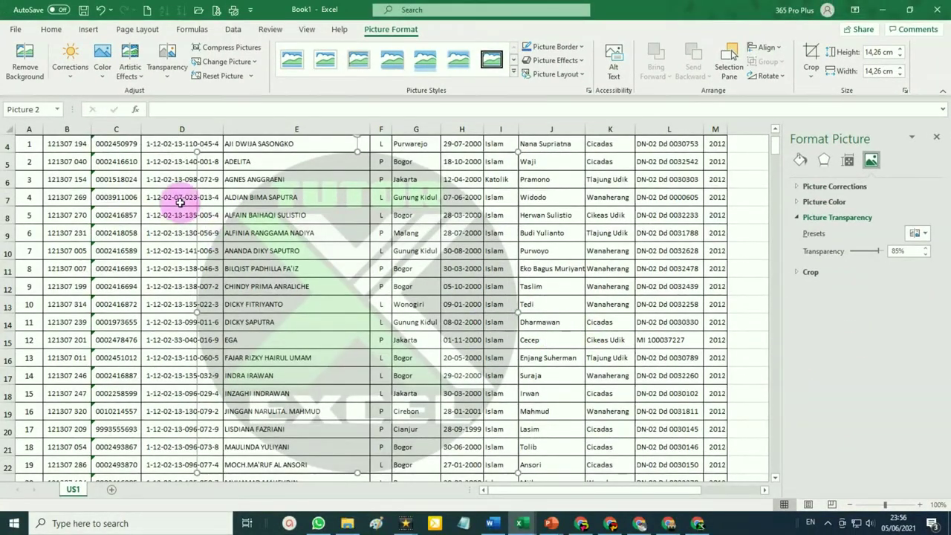
# Step: Check the watermark in Print Preview, then return to the sheet and zoom out
pyautogui.click(216, 12)
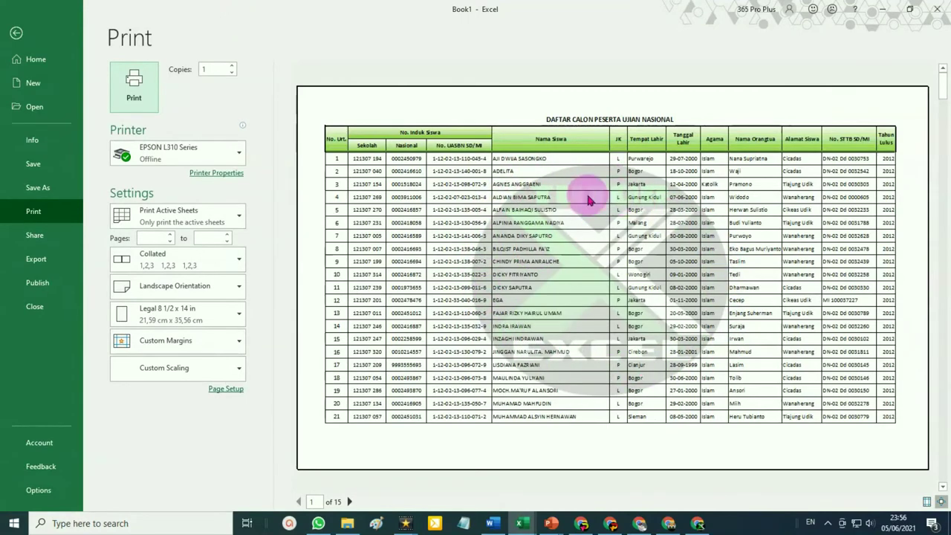
pyautogui.click(15, 32)
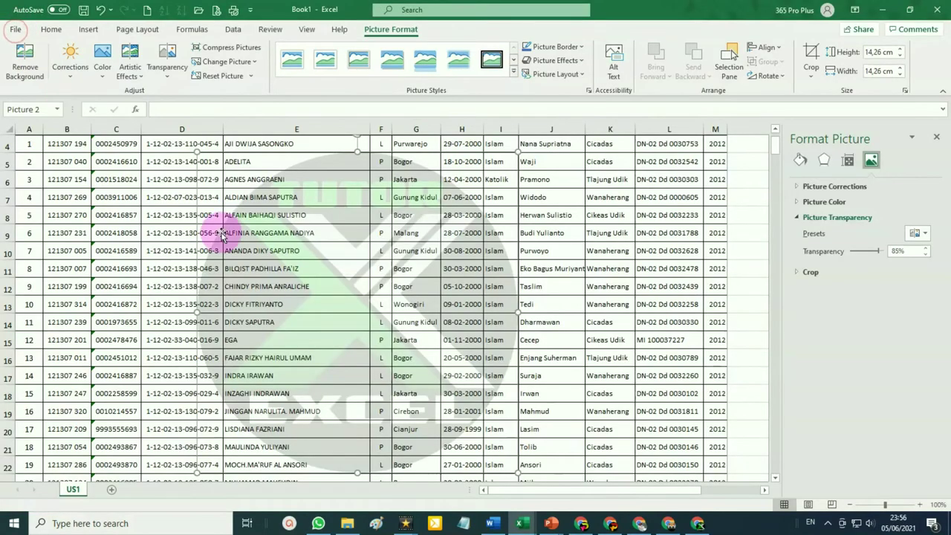
pyautogui.scroll(-1, 427, 342)
pyautogui.scroll(-1, 437, 346)
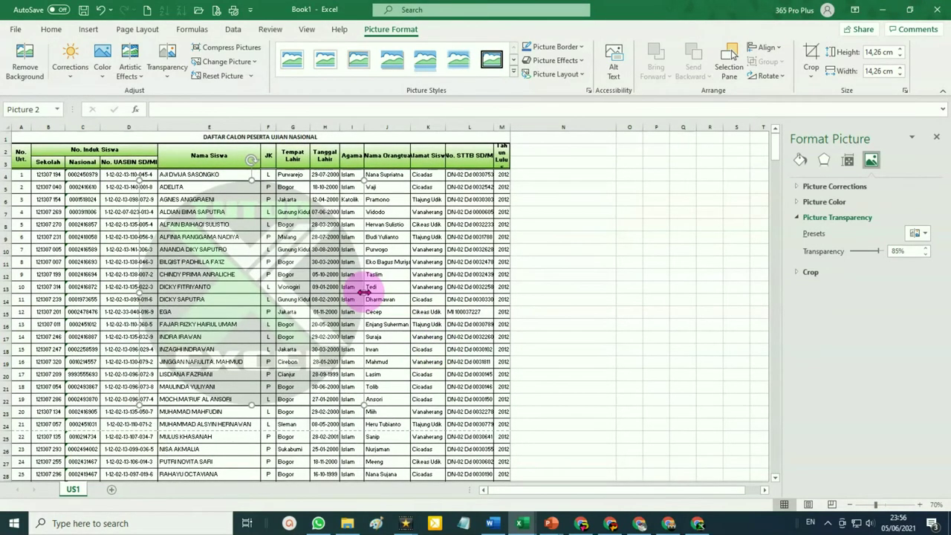
# Step: Narrow the logo to 12.87 cm wide, nudge it right, and recheck Print Preview
pyautogui.moveTo(364, 291); pyautogui.dragTo(347, 292)
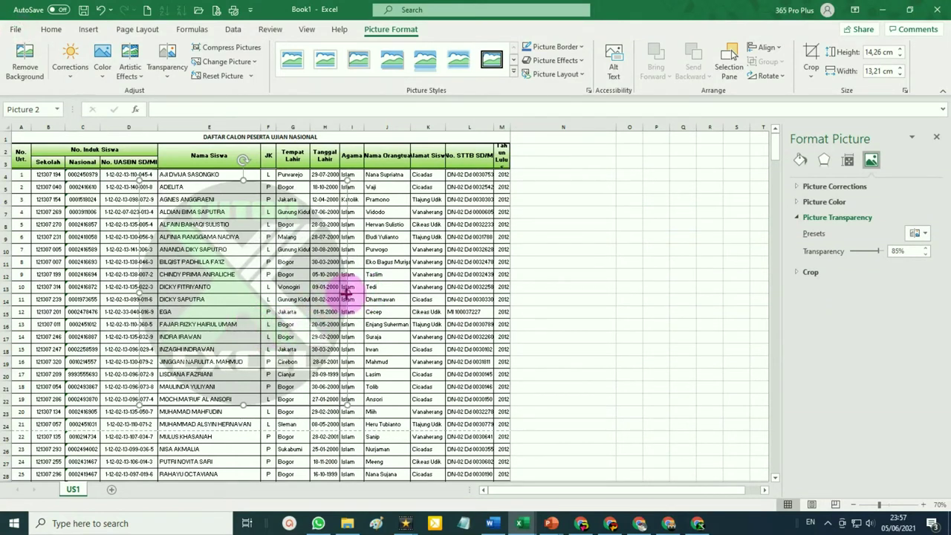
pyautogui.click(346, 293)
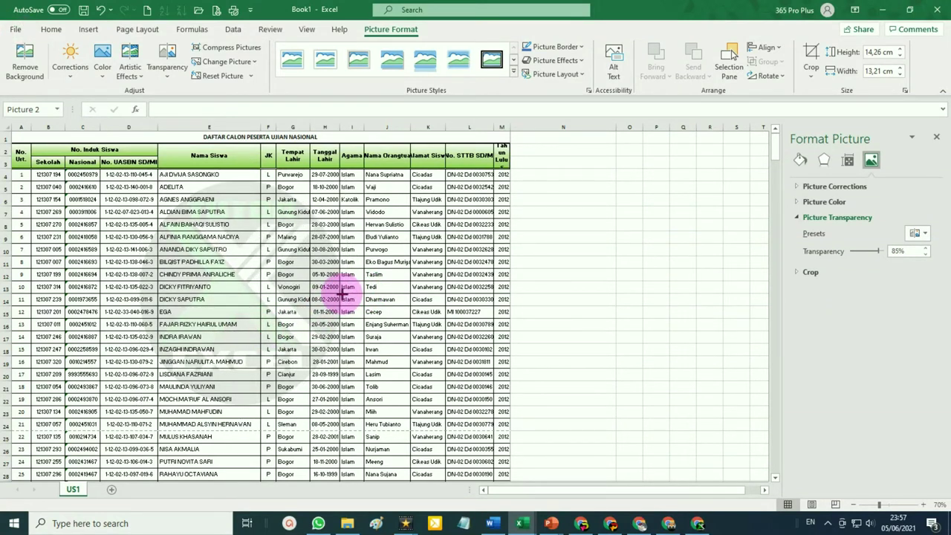
pyautogui.moveTo(343, 294); pyautogui.dragTo(337, 294)
pyautogui.moveTo(250, 296); pyautogui.dragTo(262, 299)
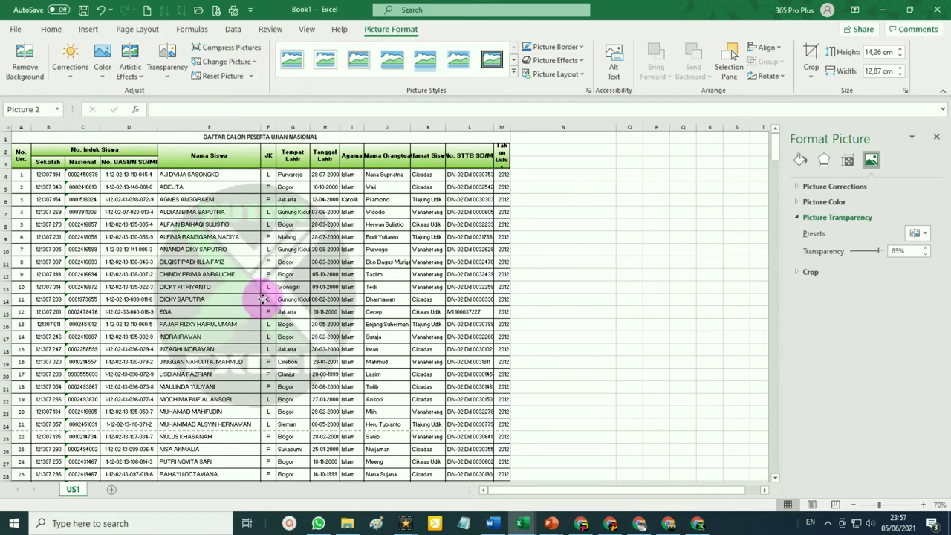
pyautogui.click(215, 10)
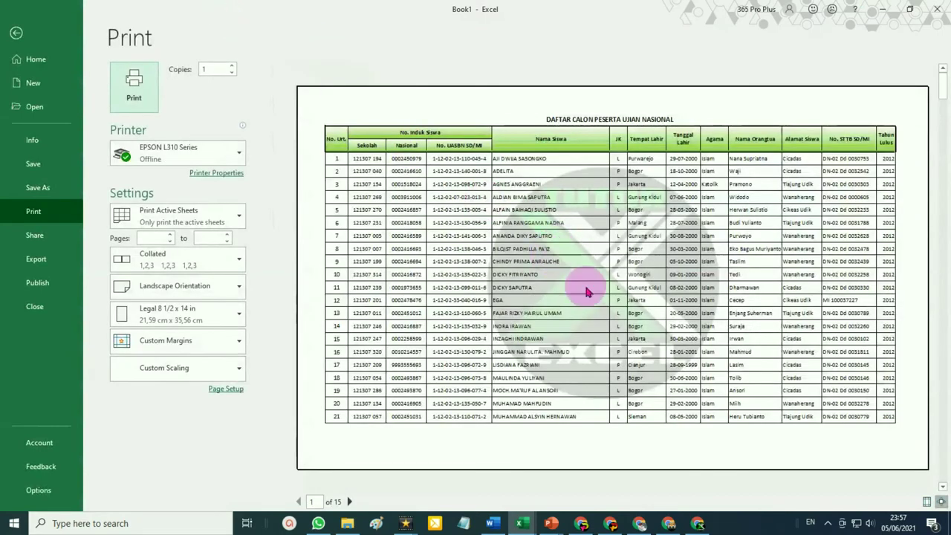
pyautogui.click(15, 32)
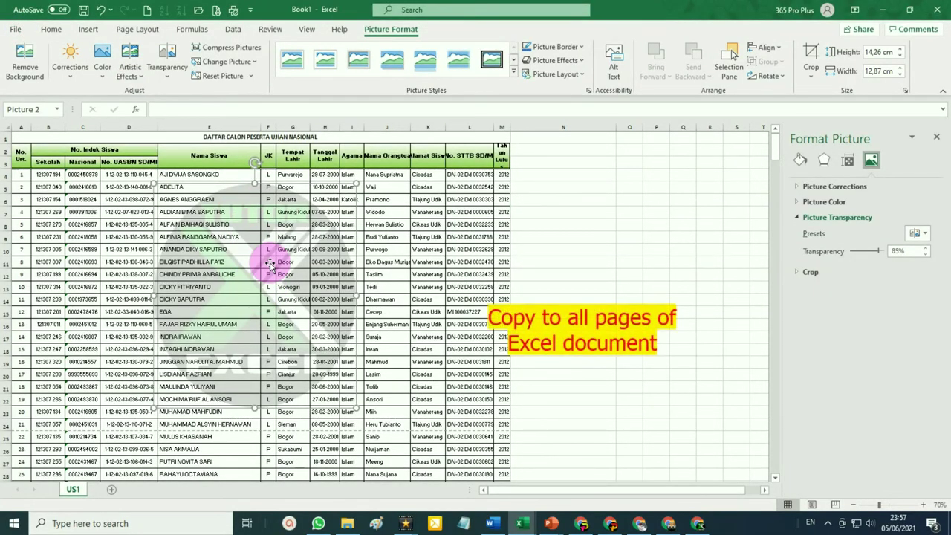
# Step: Zoom out to 25%, Ctrl+drag logo copies down onto each page, then open Print Preview
pyautogui.keyDown('ctrl'); pyautogui.scroll(-1, 269, 264); pyautogui.keyUp('ctrl')
pyautogui.keyDown('ctrl'); pyautogui.scroll(-1, 269, 263); pyautogui.keyUp('ctrl')
pyautogui.keyDown('ctrl'); pyautogui.scroll(-1, 269, 264); pyautogui.keyUp('ctrl')
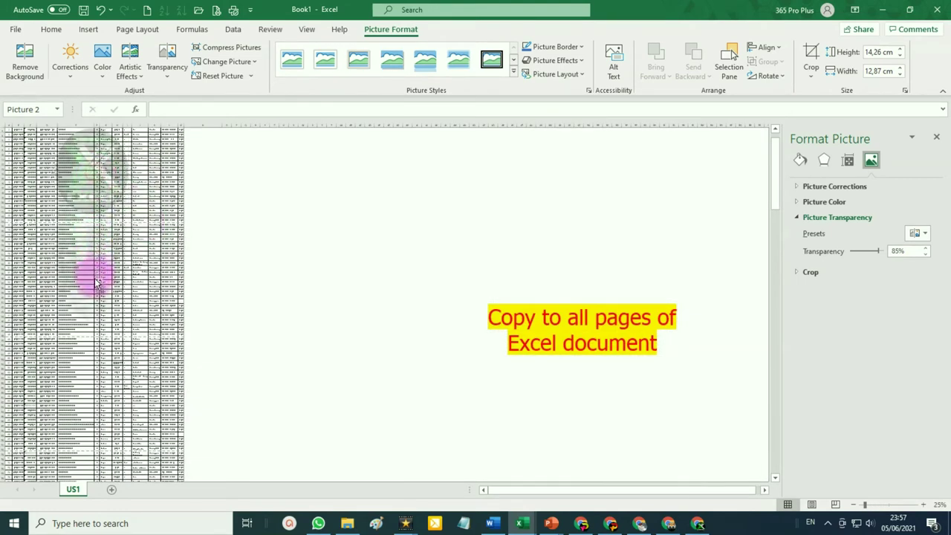
pyautogui.moveTo(97, 286); pyautogui.dragTo(95, 401)
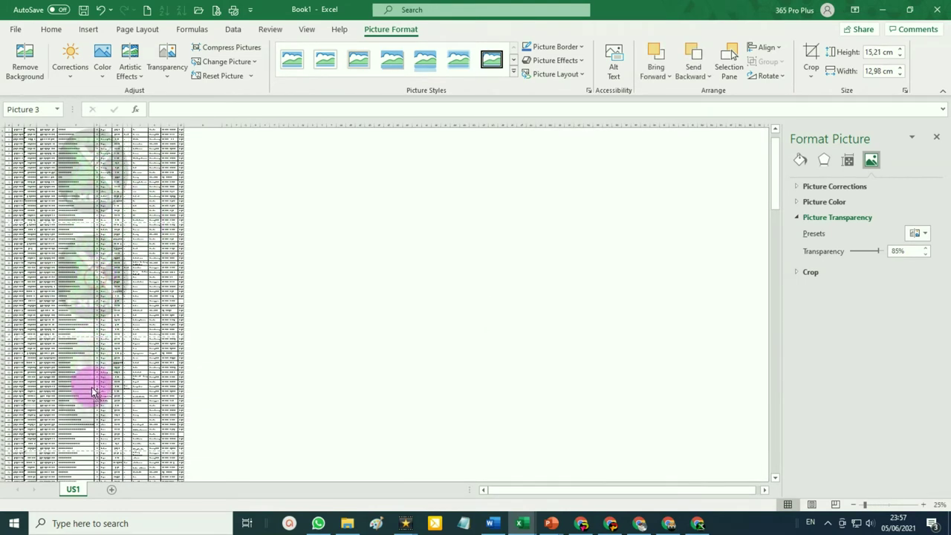
pyautogui.moveTo(89, 148); pyautogui.dragTo(96, 264)
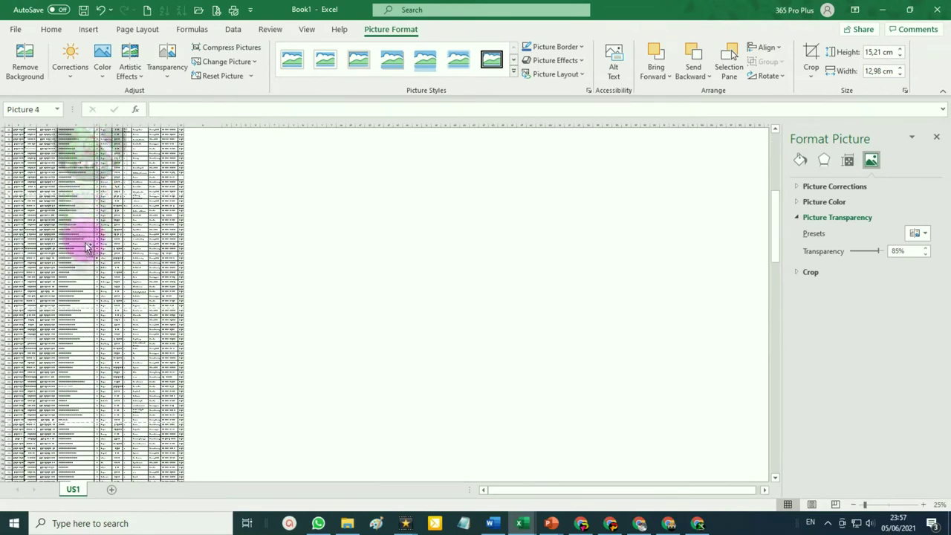
pyautogui.moveTo(106, 198); pyautogui.dragTo(107, 276)
pyautogui.moveTo(101, 198); pyautogui.dragTo(104, 284)
pyautogui.moveTo(102, 227); pyautogui.dragTo(97, 411)
pyautogui.click(255, 367)
pyautogui.click(216, 13)
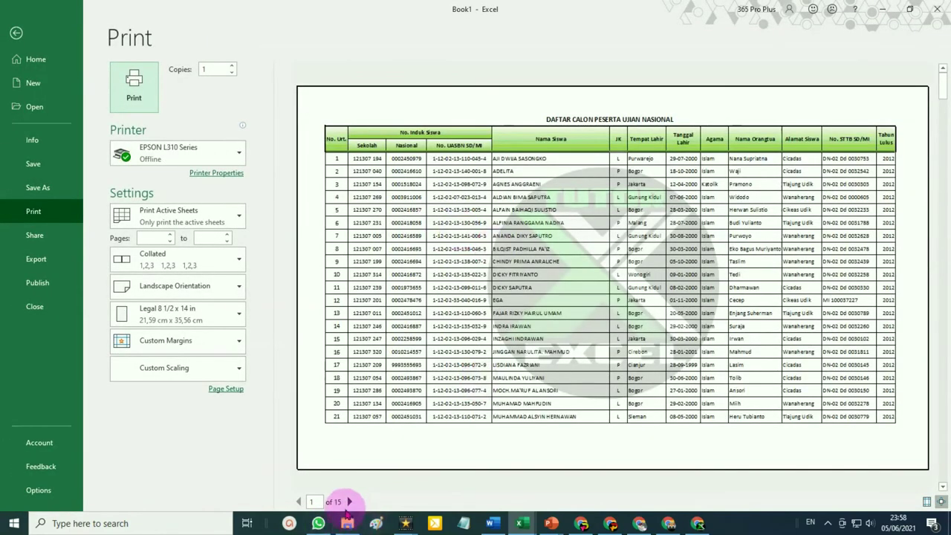
# Step: Step through the print preview pages up to 15 of 15, checking each page's watermark
pyautogui.click(350, 503)
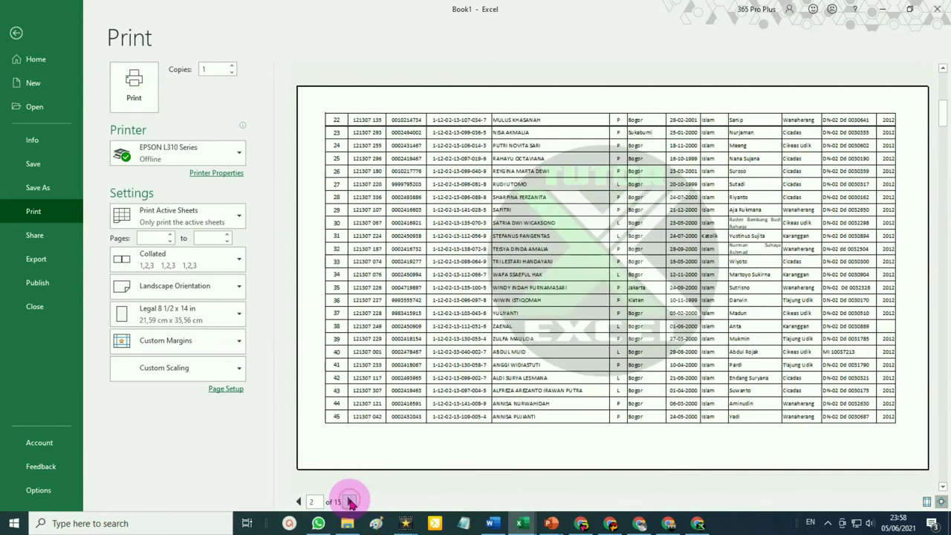
pyautogui.click(350, 502)
pyautogui.click(350, 503)
pyautogui.click(350, 502)
pyautogui.click(350, 502)
pyautogui.click(350, 503)
pyautogui.click(350, 502)
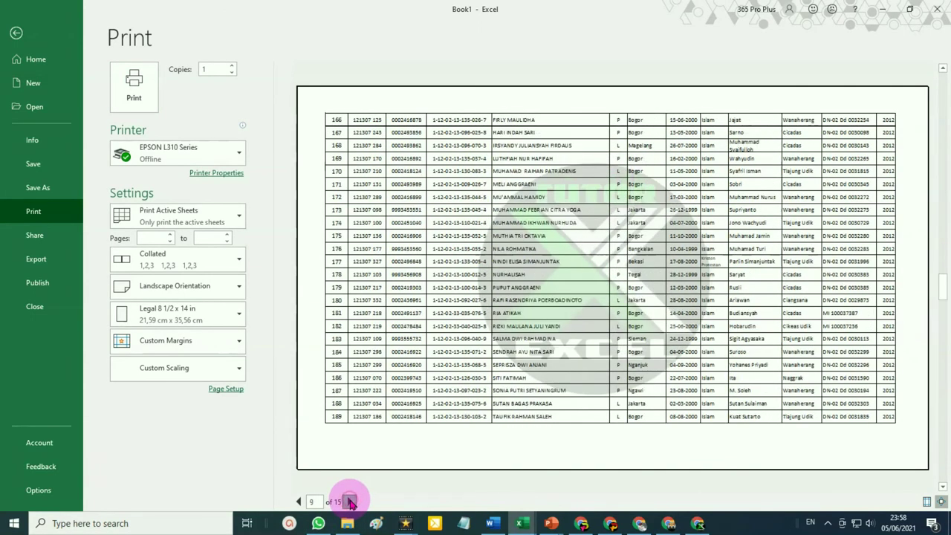
pyautogui.click(350, 502)
pyautogui.click(350, 503)
pyautogui.click(350, 502)
pyautogui.click(350, 503)
pyautogui.click(350, 502)
pyautogui.click(350, 502)
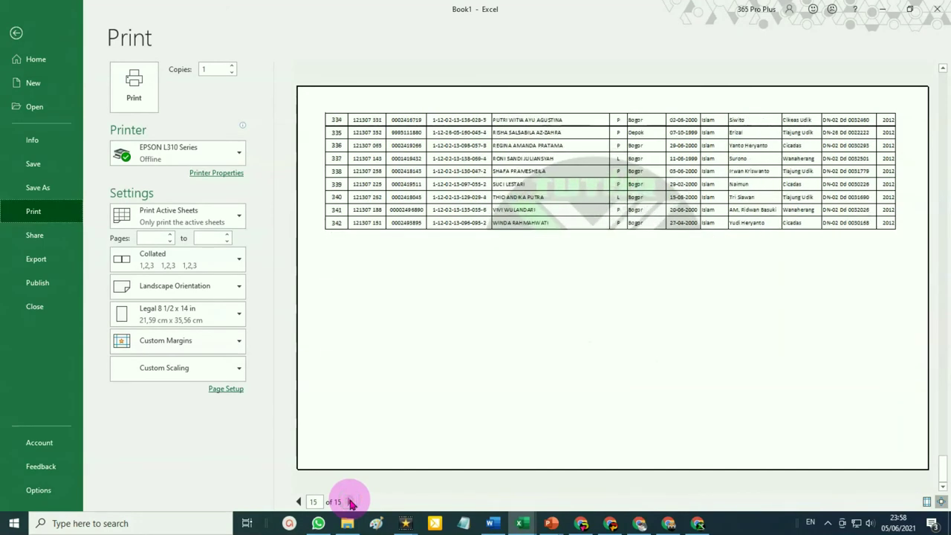